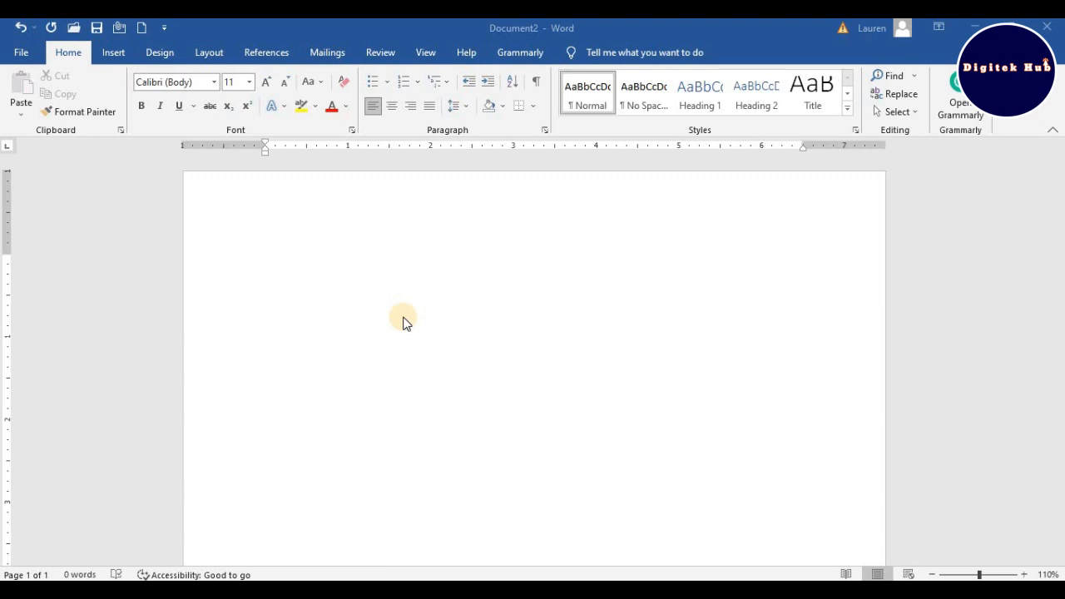
- Place the text cursor at the start of the blank page and increase the font size to 36
click(272, 245)
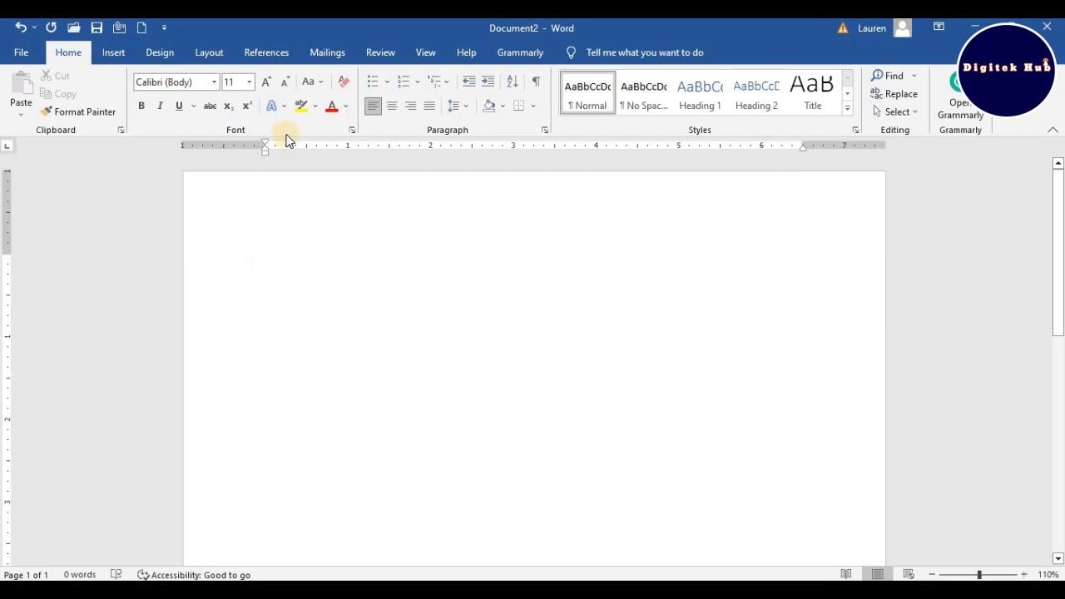
click(266, 81)
click(267, 82)
click(270, 85)
click(270, 85)
click(269, 84)
click(270, 84)
click(269, 85)
click(269, 85)
click(269, 84)
click(269, 85)
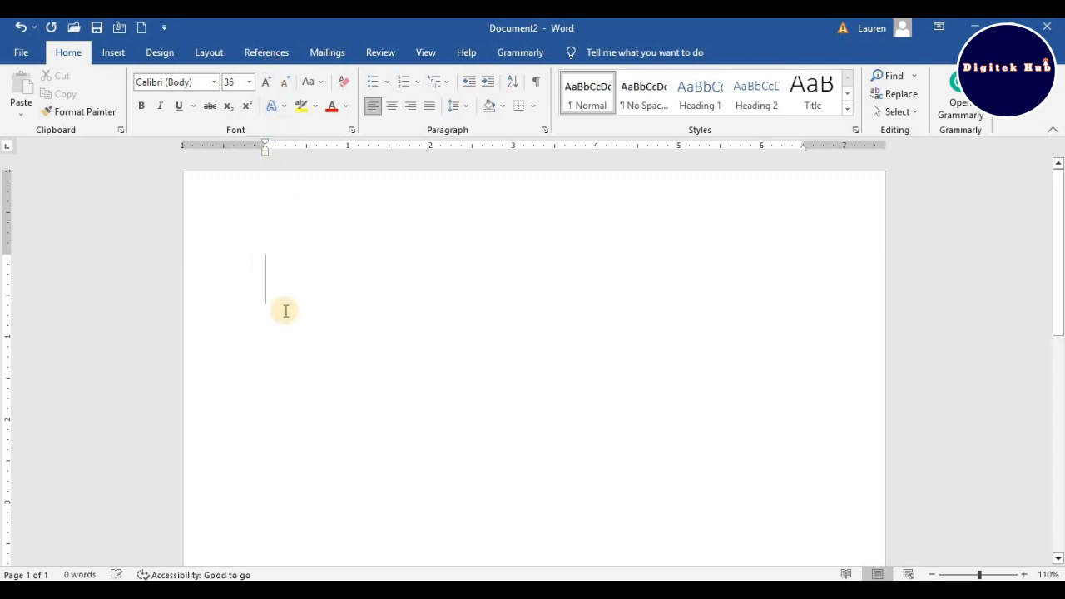
- Enter the text LESSON FIVE in capitals on the first line
text(LESSON)
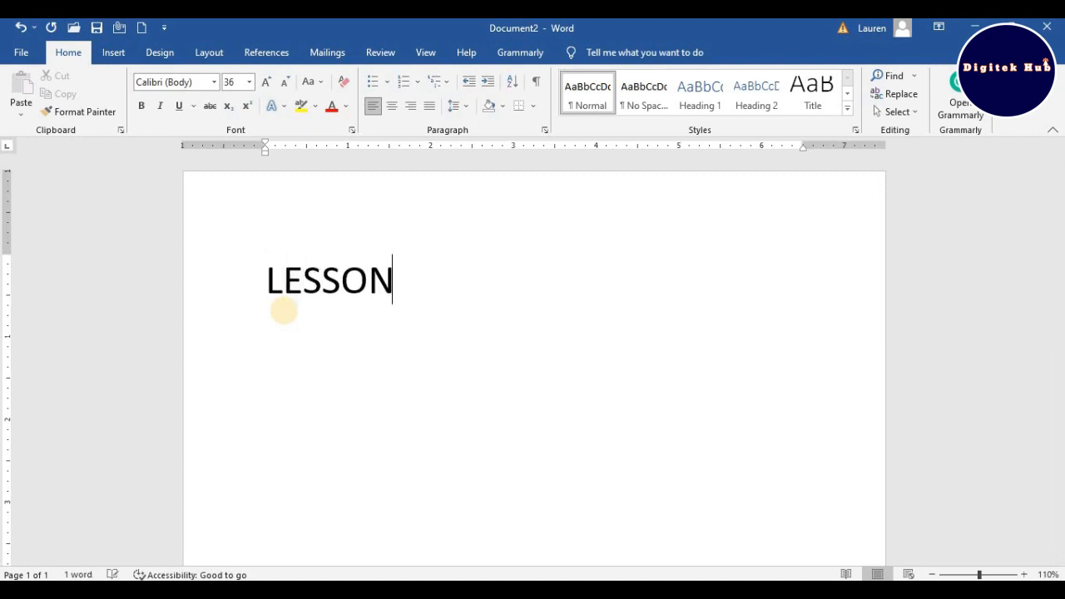
text( FIVE)
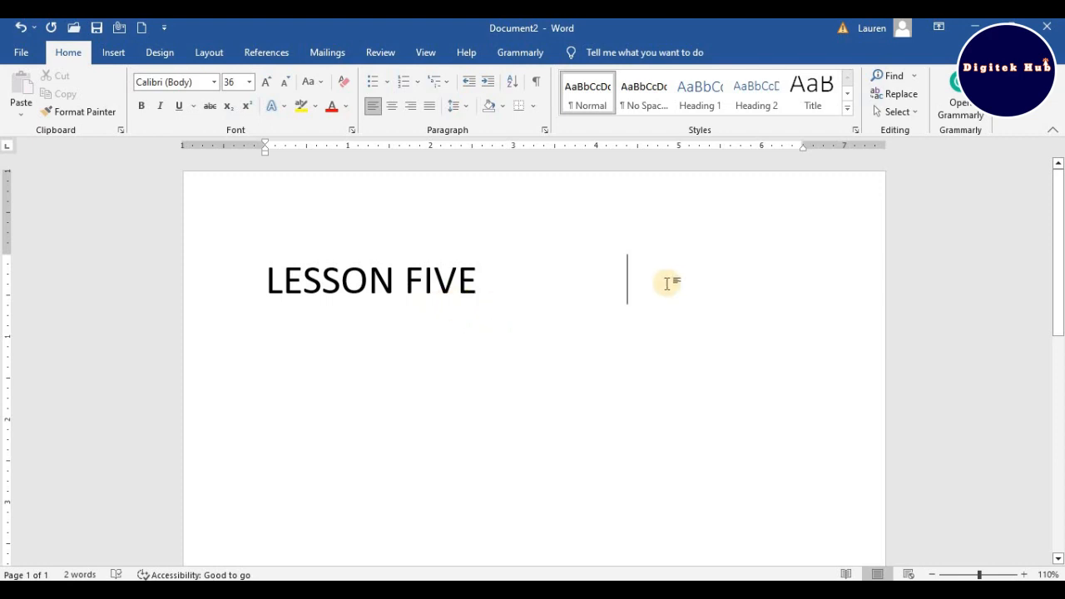
- Widen the gap between LESSON and FIVE with extra spaces and add one space after FIVE
click(405, 277)
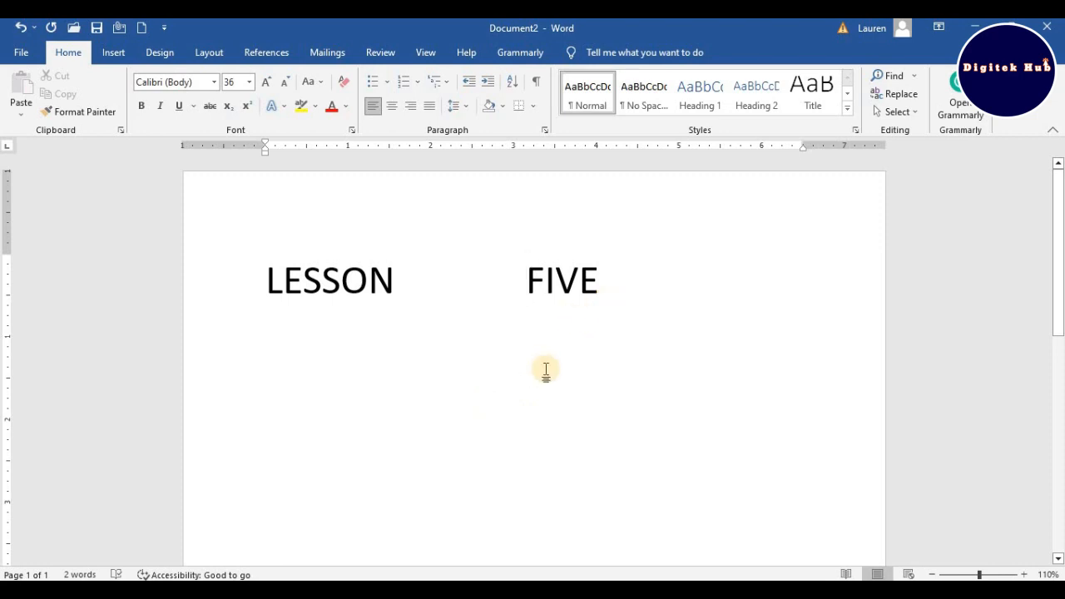
click(610, 286)
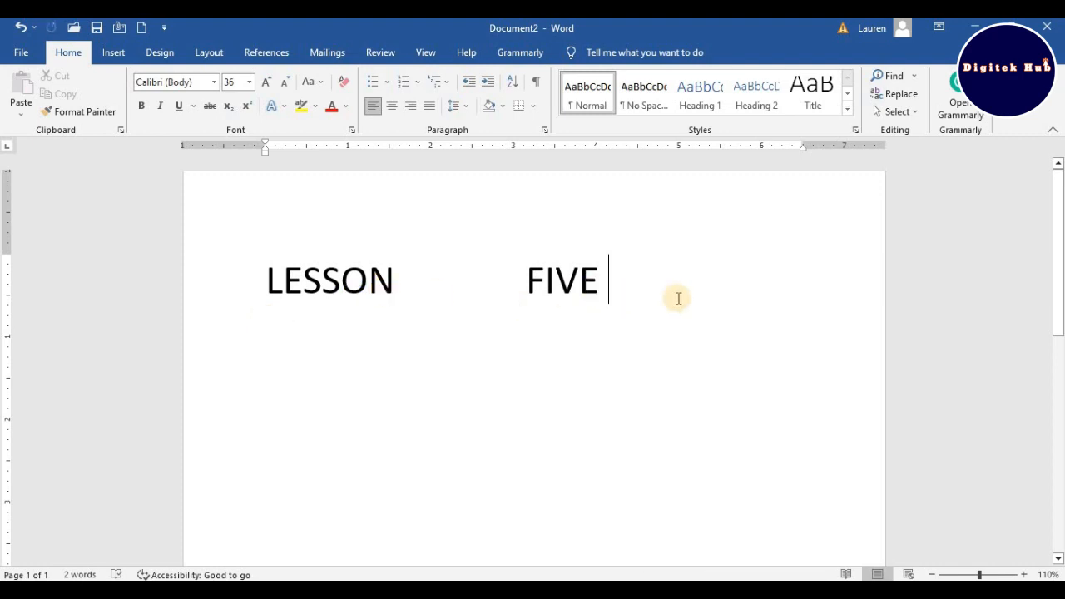
key(Return)
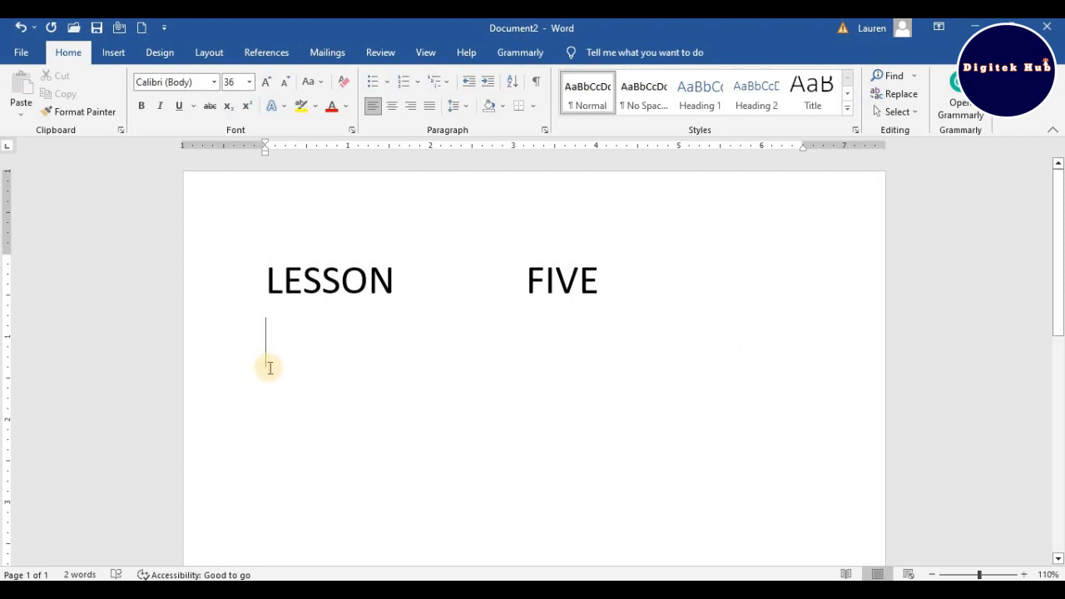
click(614, 278)
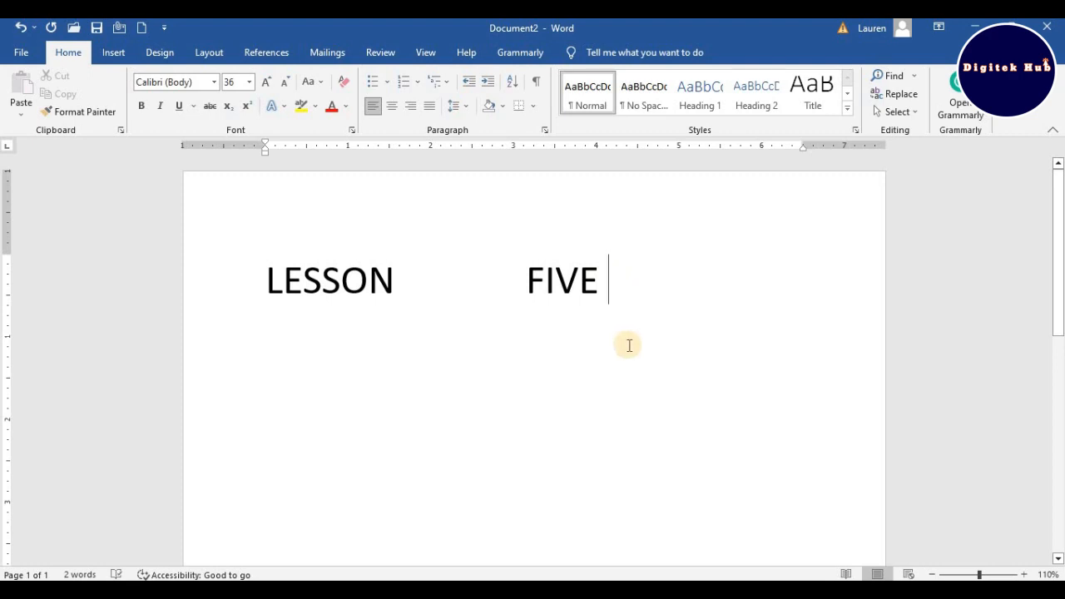
- Start a new line below the first one and enter LESSON FIVE on it
key(Return)
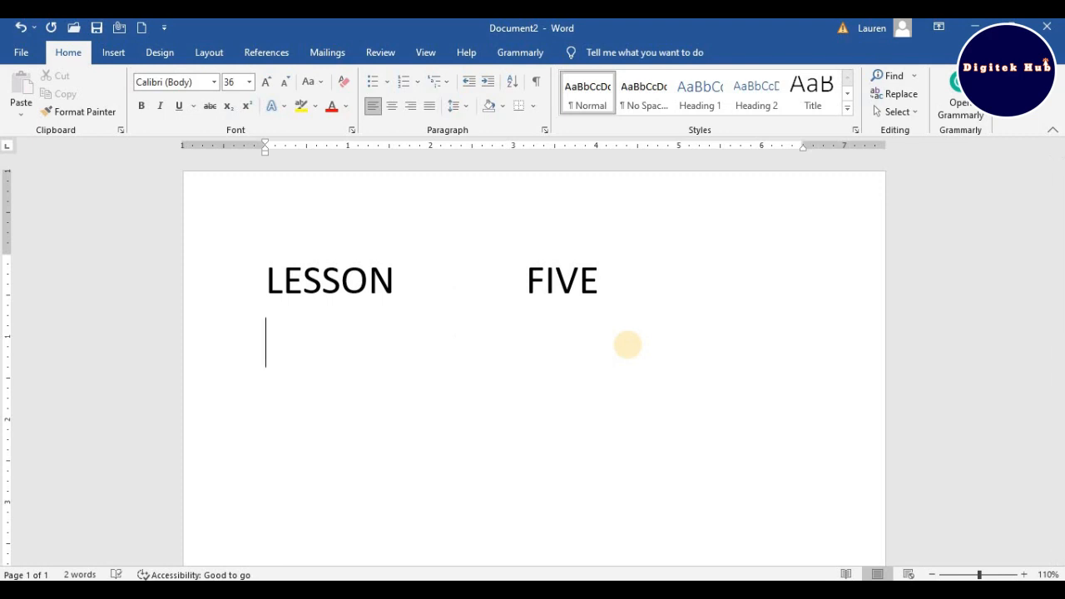
text(LES)
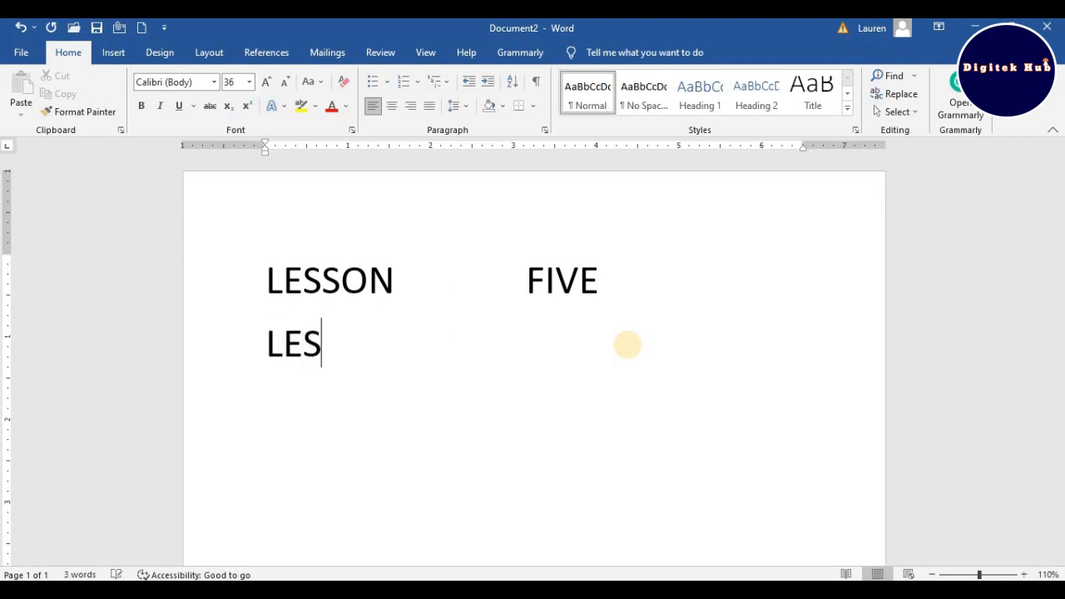
text(SON FIVE)
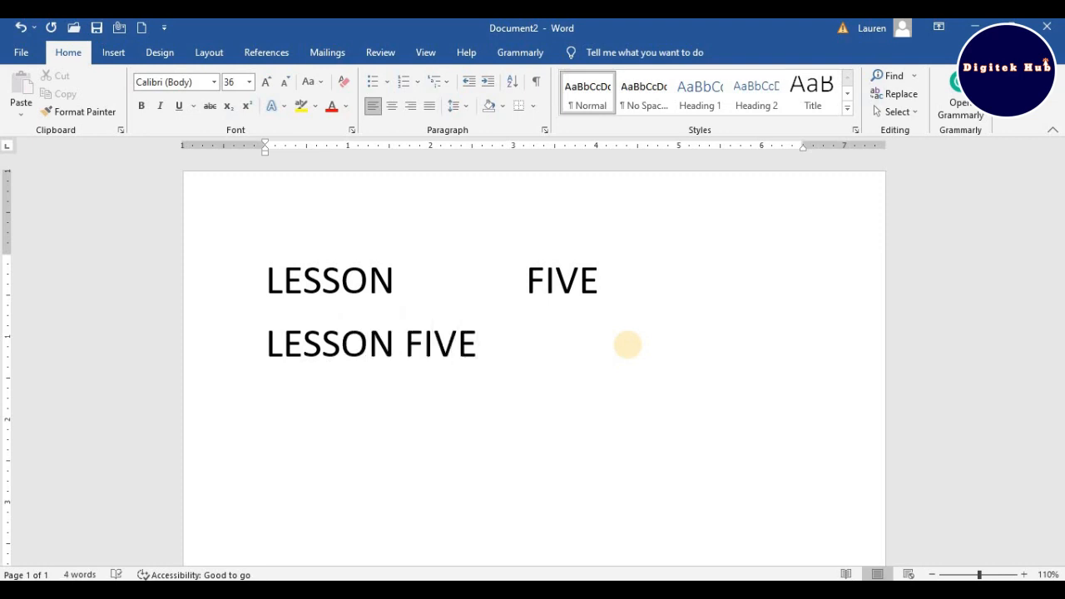
- Widen the gap between the words on the second line and insert another FIVE in the middle of it
click(406, 344)
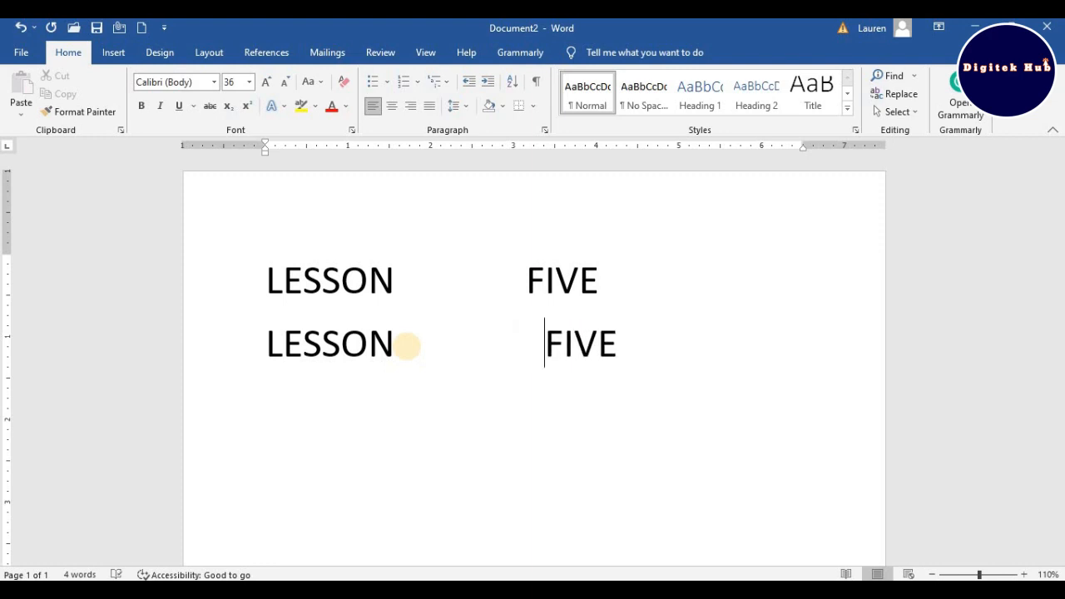
click(468, 341)
text(FIVE)
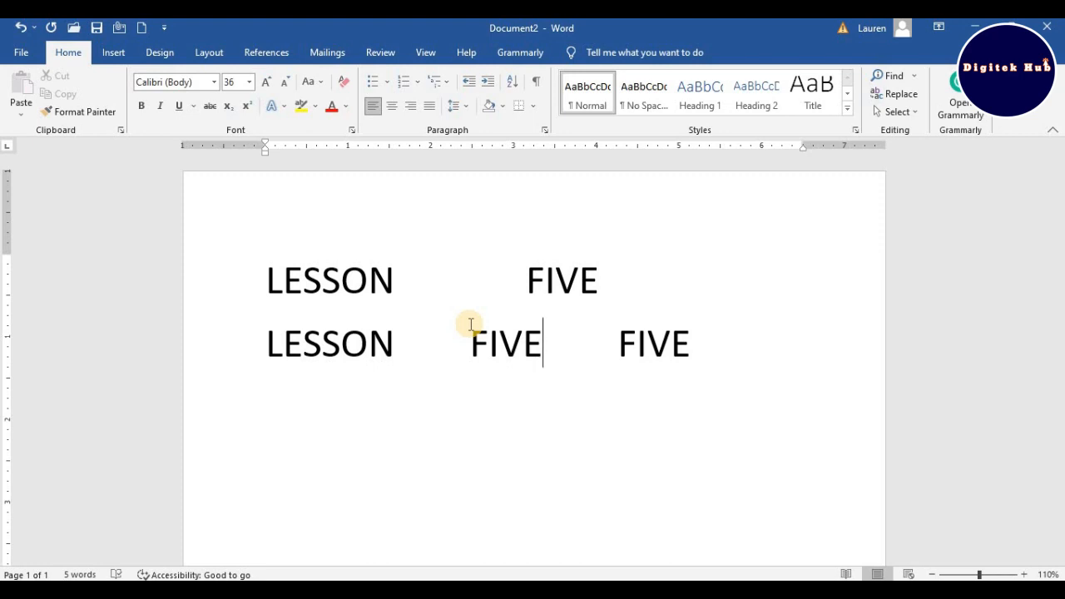
- Move the text cursor back and forth along the second line and briefly up to the first line
key(Left)
key(Left)
key(Left)
key(Left)
key(Left)
key(Left)
key(Left)
key(Left)
key(Left)
key(Left)
key(Up)
key(Down)
key(Right)
key(Right)
key(Right)
key(Right)
key(Right)
key(Right)
key(Right)
key(Right)
key(Right)
key(Right)
key(Right)
key(Right)
key(Right)
key(Right)
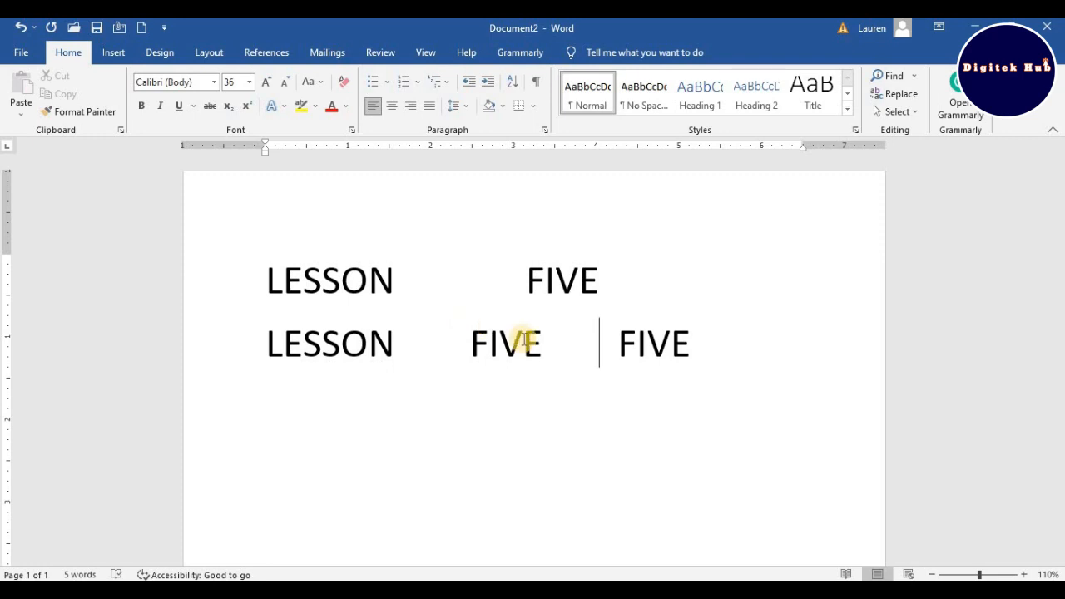
- Delete all the text on the second line, starting from its end
click(698, 347)
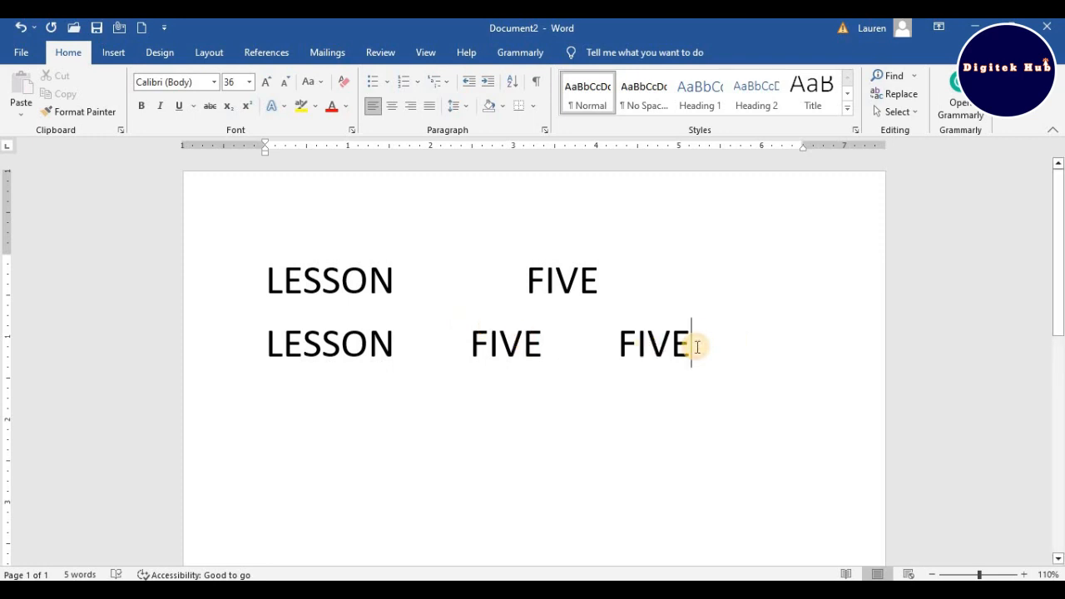
key(BackSpace)
key(BackSpace)
key(BackSpace)
key(BackSpace)
key(BackSpace)
key(BackSpace)
key(BackSpace)
key(BackSpace)
key(BackSpace)
key(BackSpace)
key(BackSpace)
key(BackSpace)
key(BackSpace)
key(BackSpace)
key(BackSpace)
key(BackSpace)
key(BackSpace)
key(BackSpace)
key(BackSpace)
key(BackSpace)
key(BackSpace)
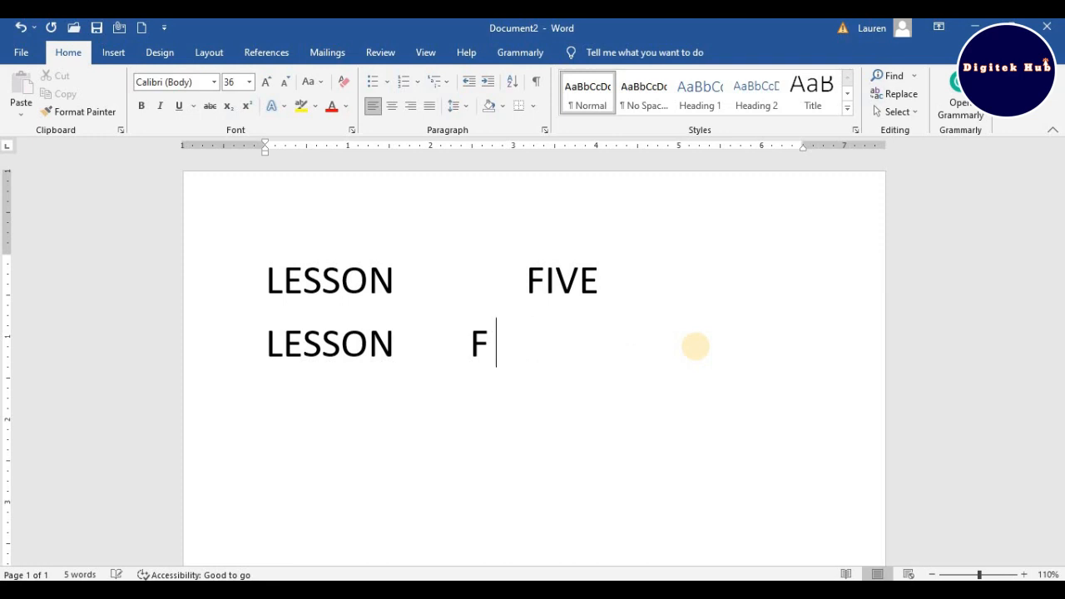
key(BackSpace)
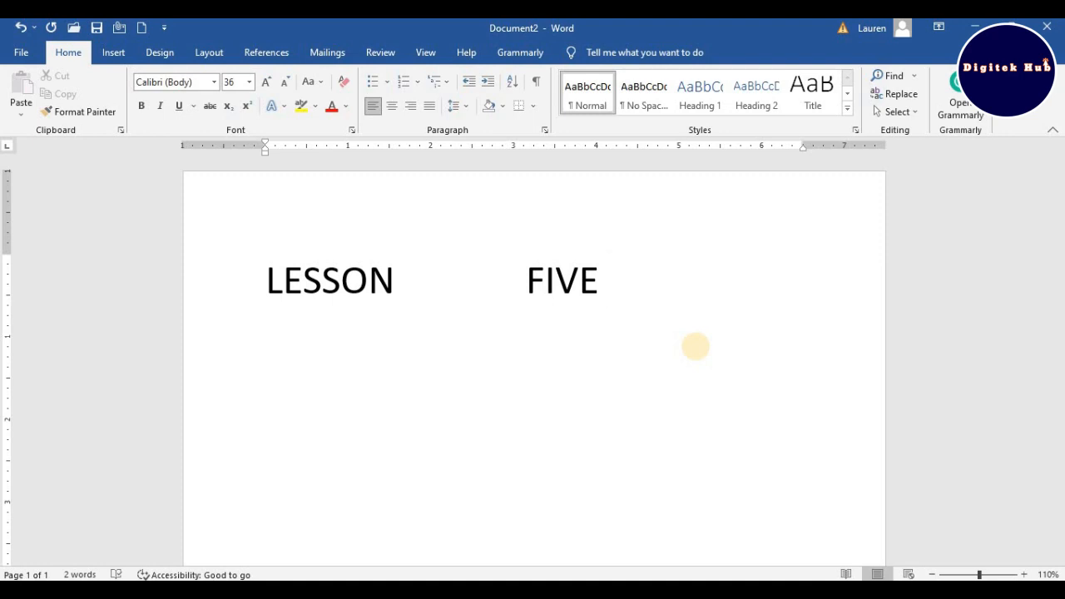
- Add blank space below the first line and delete it again, ending with the cursor after FIVE
key(Return)
key(BackSpace)
key(BackSpace)
key(BackSpace)
key(BackSpace)
key(BackSpace)
key(BackSpace)
key(BackSpace)
key(BackSpace)
key(BackSpace)
key(BackSpace)
key(BackSpace)
key(BackSpace)
key(BackSpace)
key(BackSpace)
key(BackSpace)
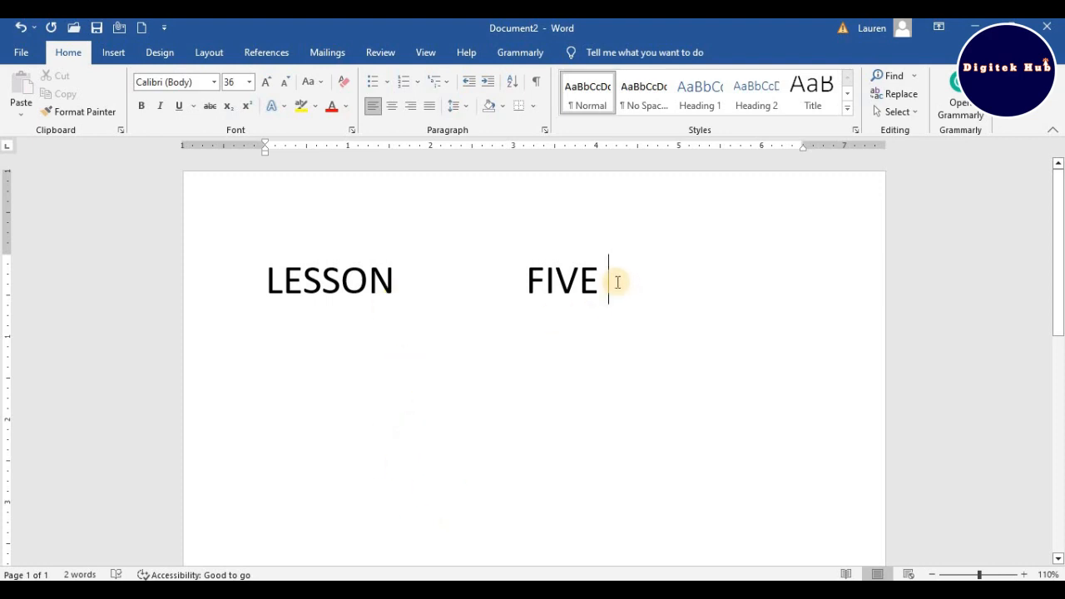
click(321, 364)
click(608, 275)
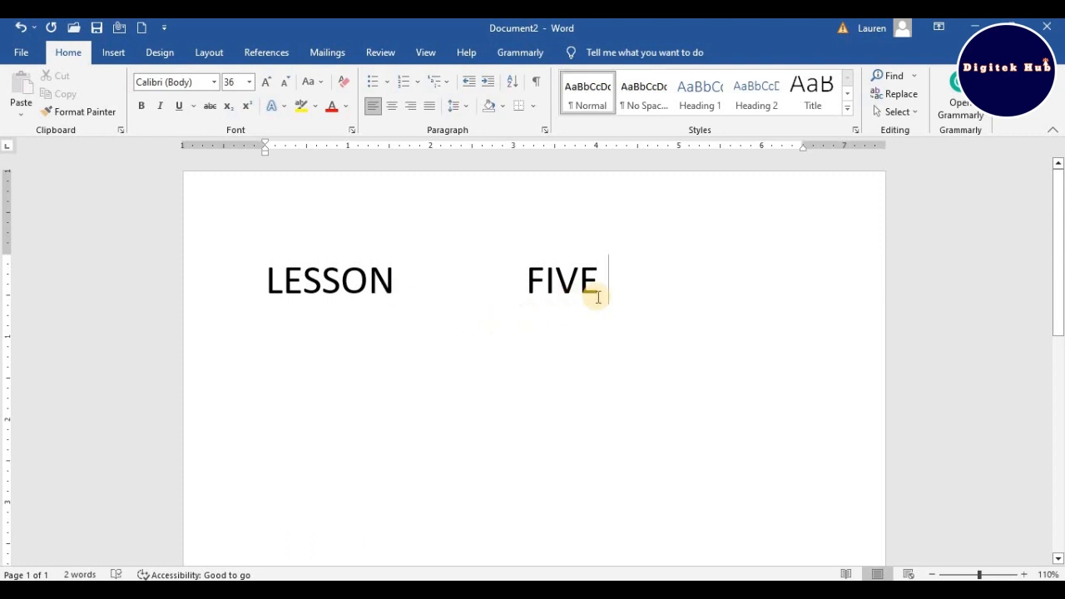
scroll(591, 337, down, 3)
scroll(590, 337, down, 2)
scroll(592, 333, up, 4)
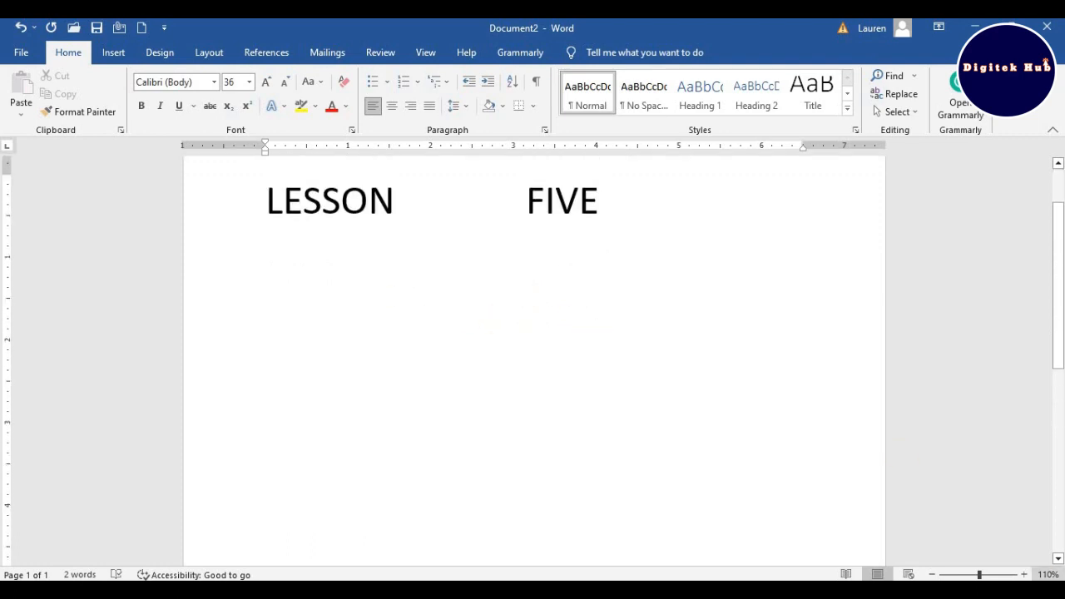
- Zoom the page out to 80% and back in to 110%
click(934, 574)
click(934, 574)
click(934, 574)
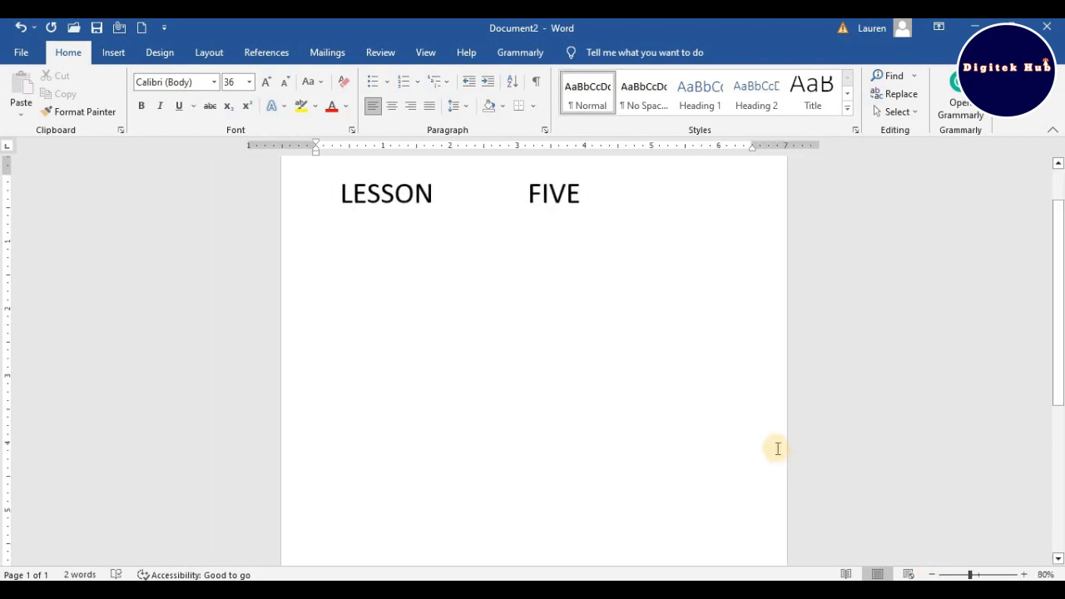
scroll(773, 449, up, 1)
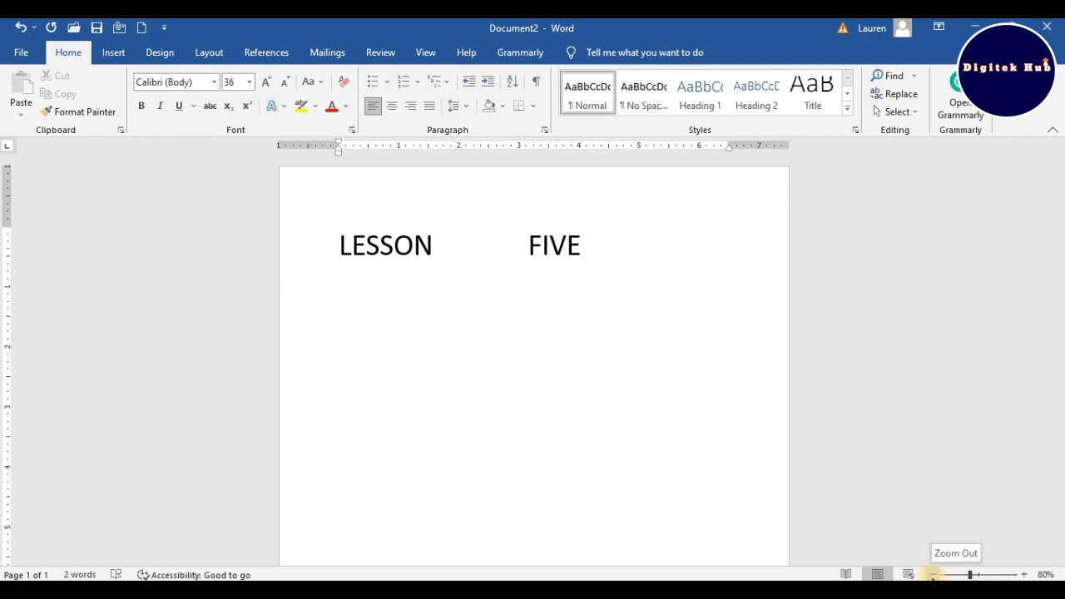
click(1026, 574)
click(1026, 574)
click(1026, 574)
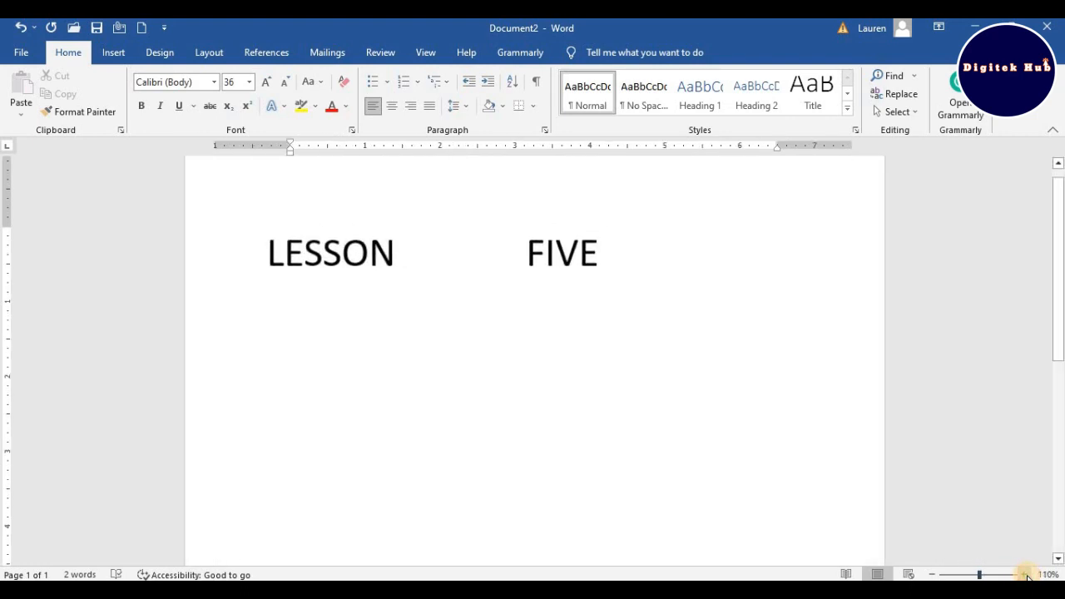
- Zoom the page out to 60% and look over its full length
click(932, 574)
click(932, 574)
click(932, 574)
click(932, 574)
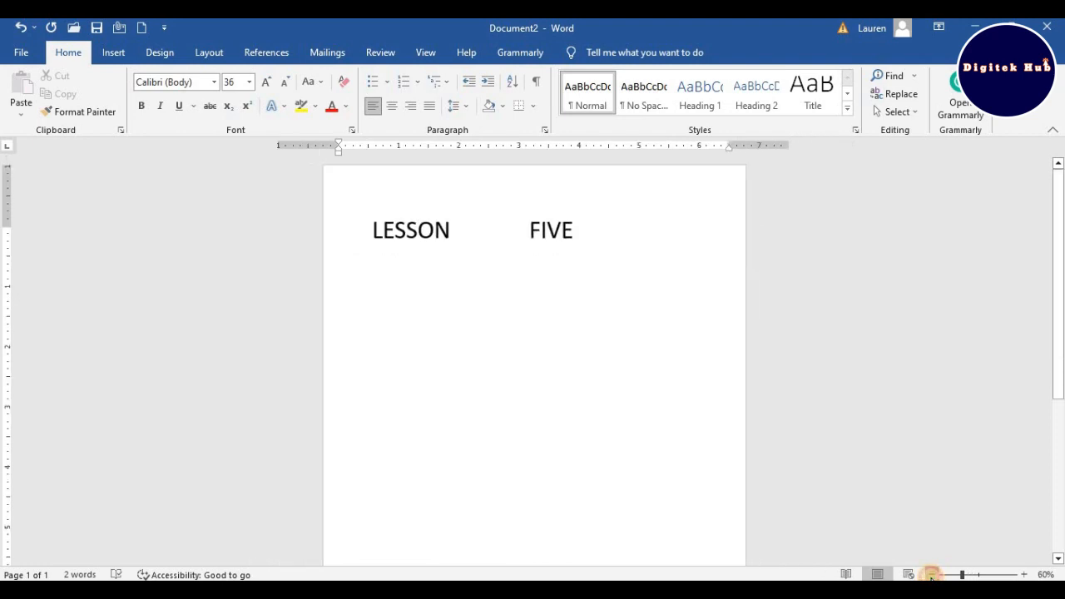
click(932, 574)
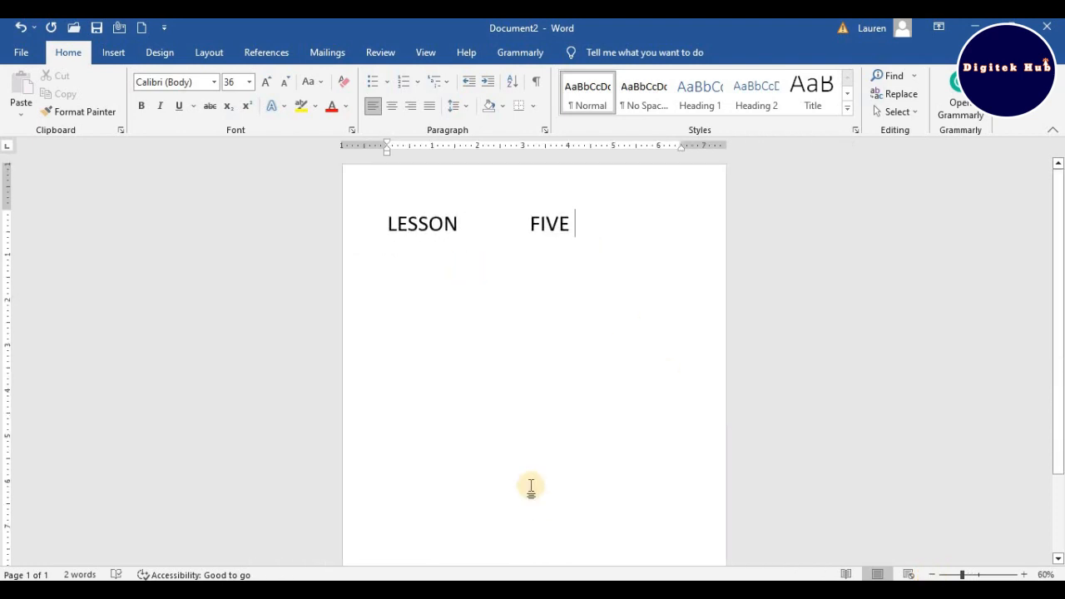
scroll(516, 489, down, 2)
scroll(516, 487, down, 2)
scroll(516, 485, up, 4)
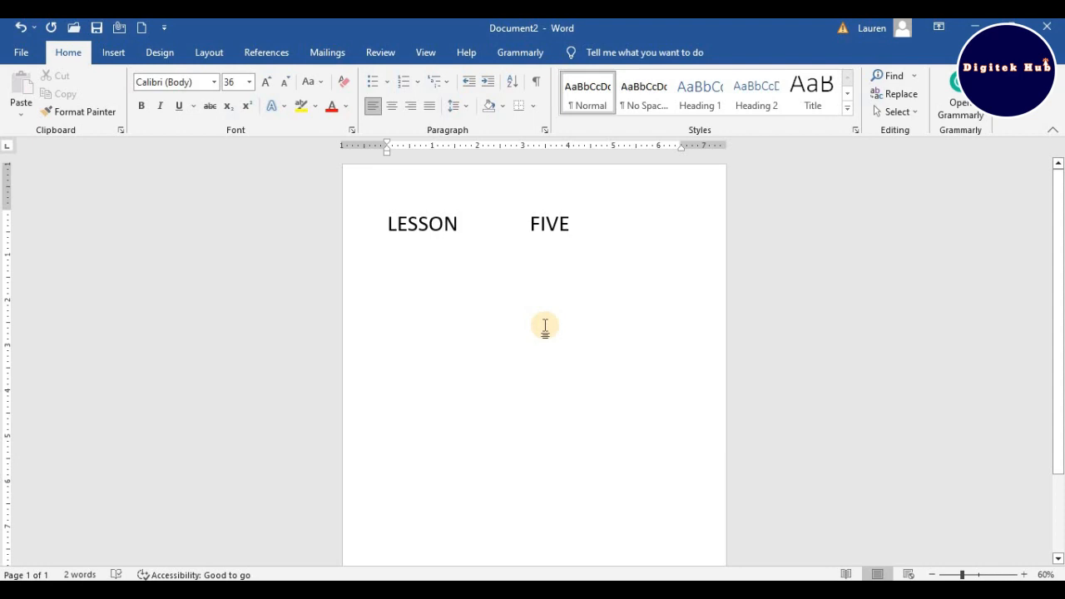
- Insert several blank lines after FIVE and remove them to bring the cursor back to the first line
key(Return)
key(Return)
key(Return)
key(Return)
key(Return)
key(Return)
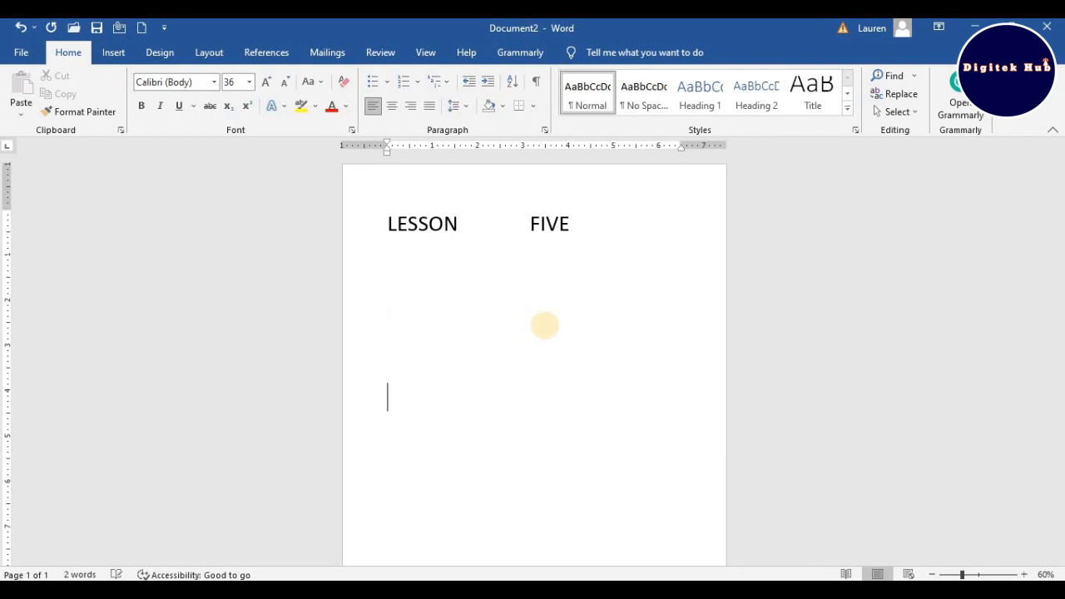
key(BackSpace)
key(BackSpace)
key(BackSpace)
key(BackSpace)
key(BackSpace)
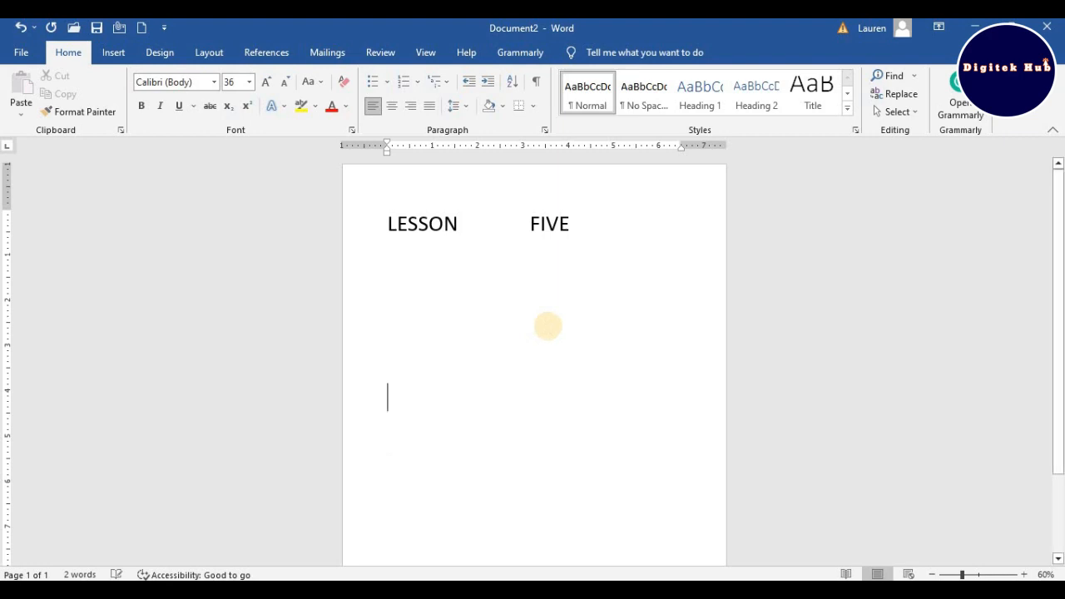
key(BackSpace)
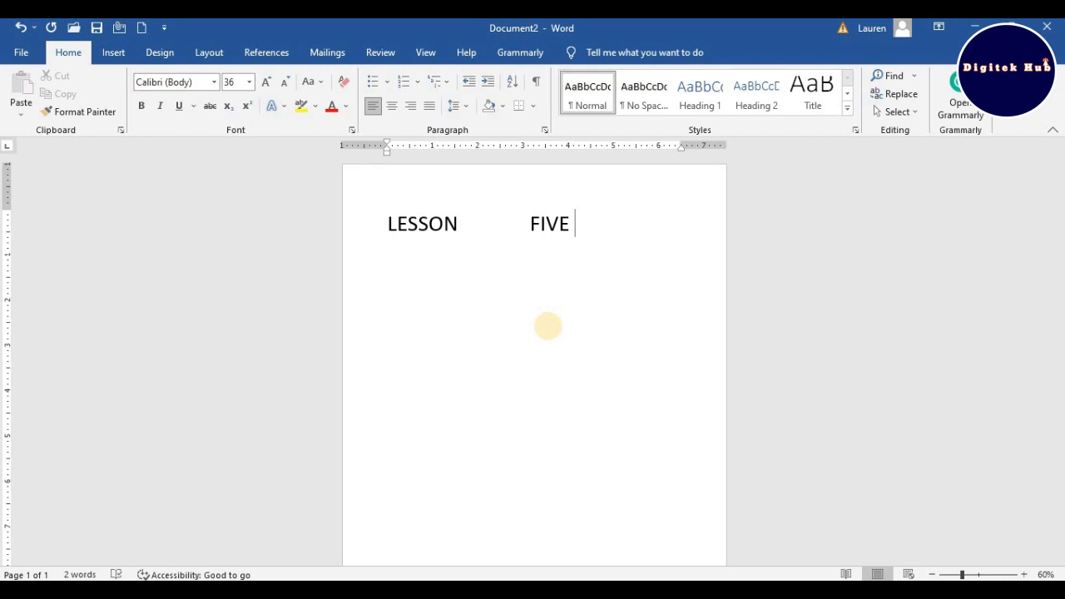
- Enter random capital letters after FIVE and delete them again
key(Return)
text(HHJVGHVHJVGHVHGV)
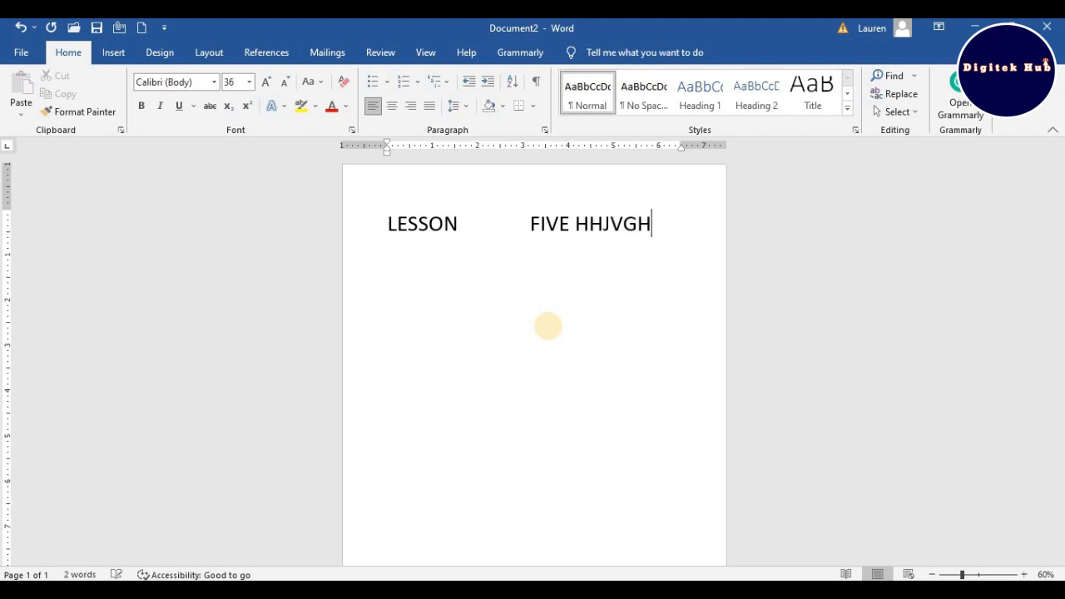
key(BackSpace)
key(BackSpace)
key(BackSpace)
key(BackSpace)
key(BackSpace)
key(BackSpace)
key(BackSpace)
key(BackSpace)
key(BackSpace)
key(BackSpace)
key(BackSpace)
key(BackSpace)
key(BackSpace)
key(BackSpace)
key(BackSpace)
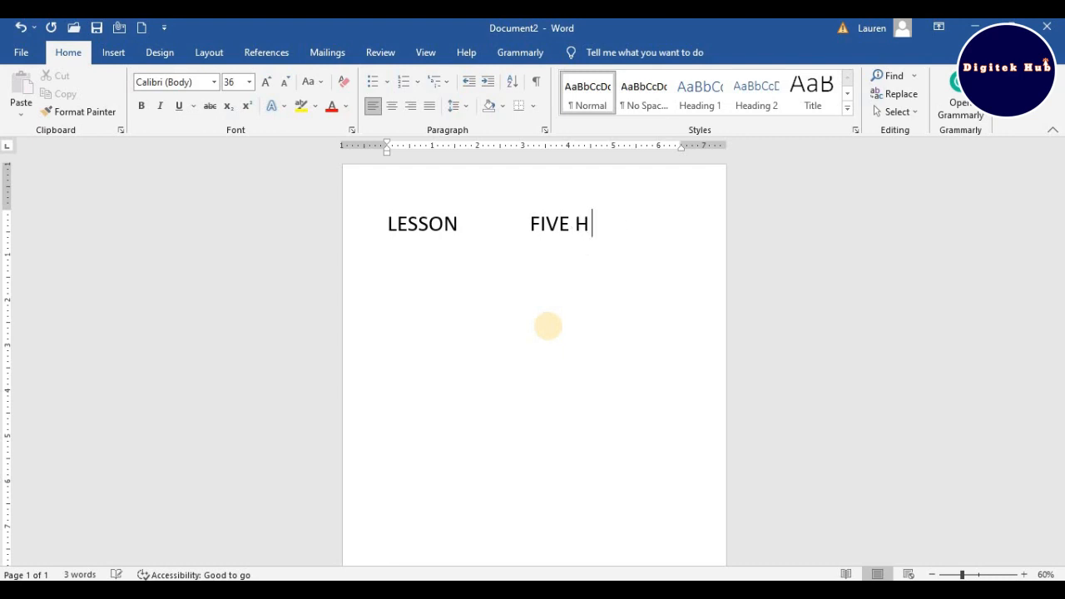
key(BackSpace)
scroll(506, 350, down, 3)
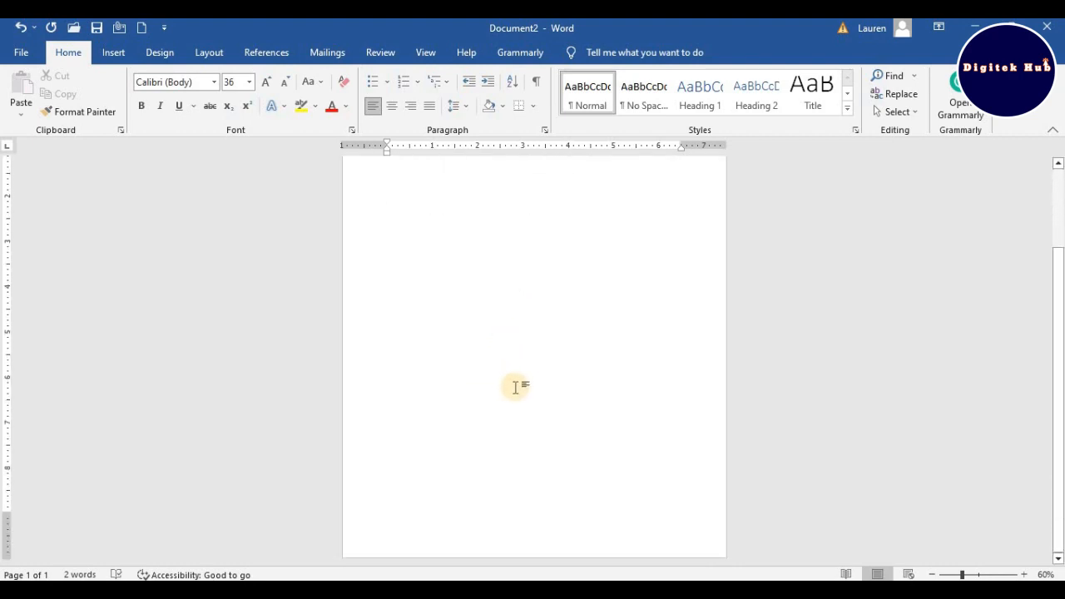
scroll(517, 374, up, 3)
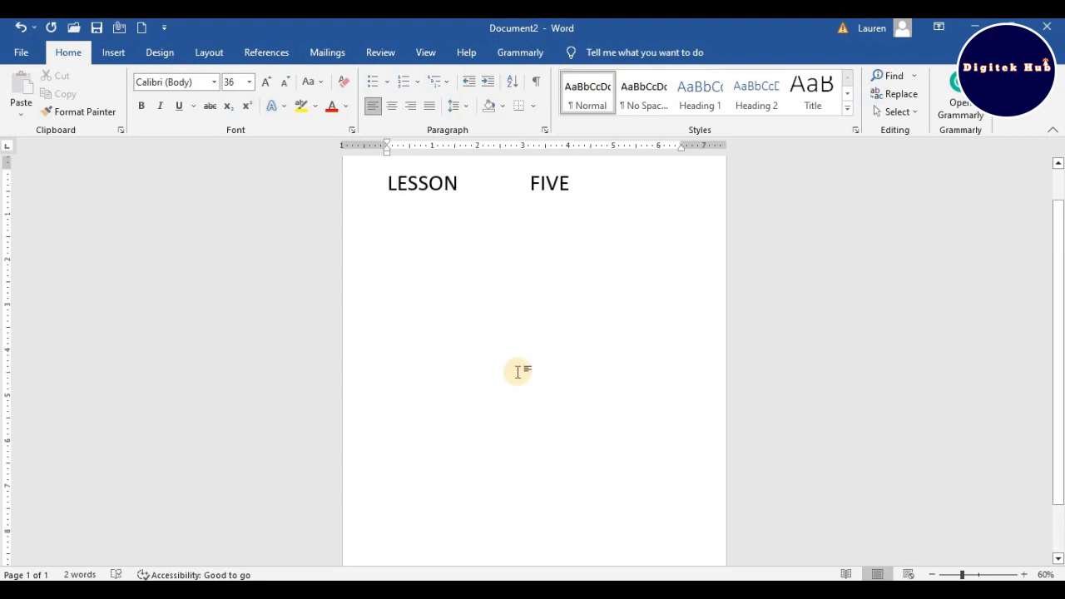
scroll(518, 372, up, 1)
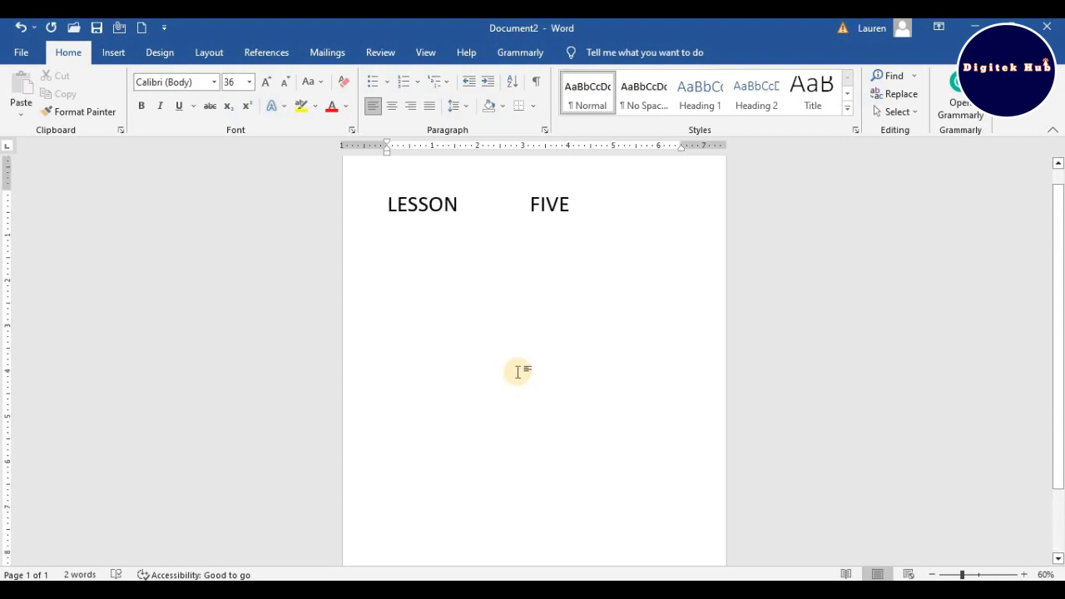
scroll(517, 372, up, 1)
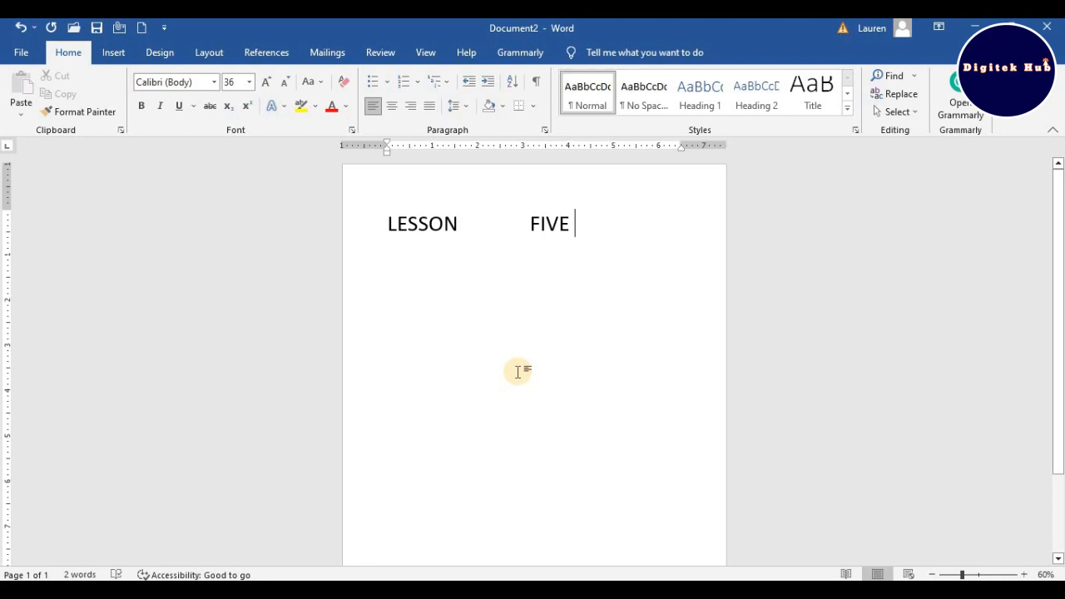
- Enter a long run of random capital letters after FIVE until the text wraps onto a third line
key(Return)
key(BackSpace)
text(KJKJJN)
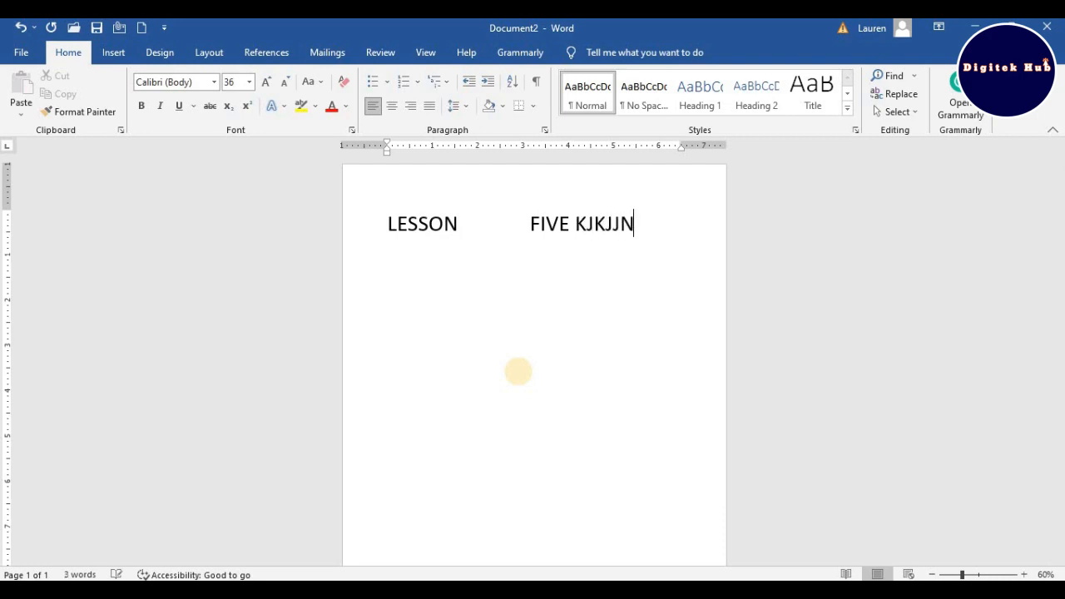
text(BJBHJBHBBJKBHB)
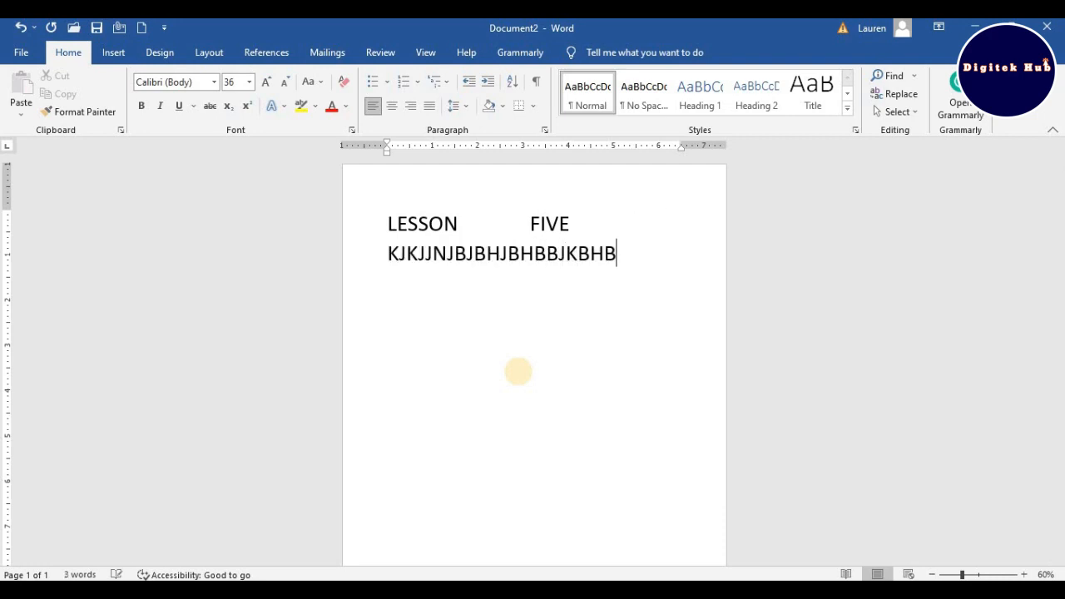
text(JBJHBJBHBJBJBKB)
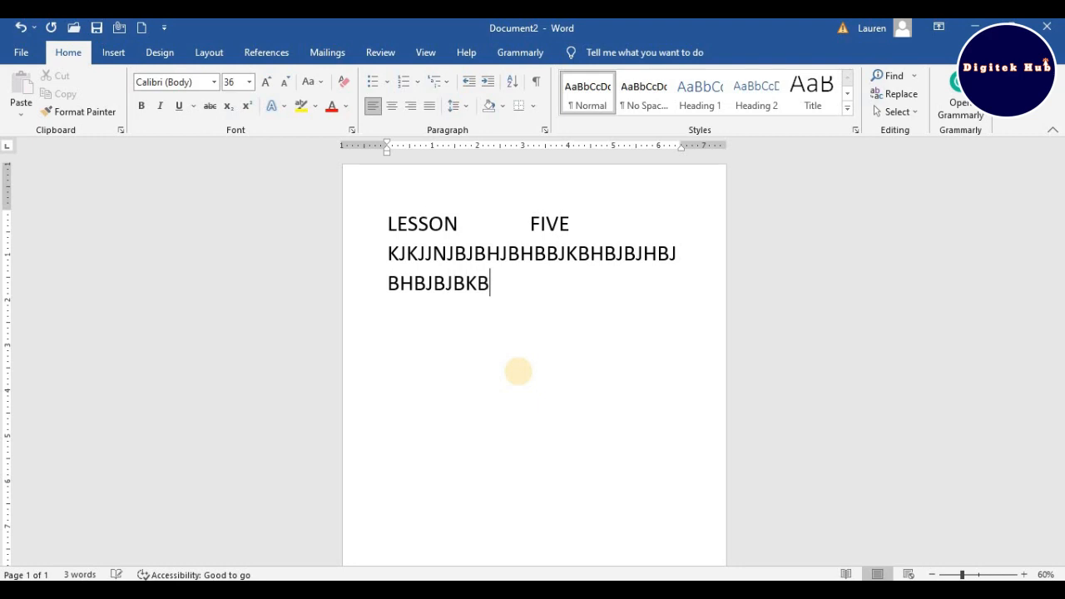
text(JBJBHBHBHBHHBH)
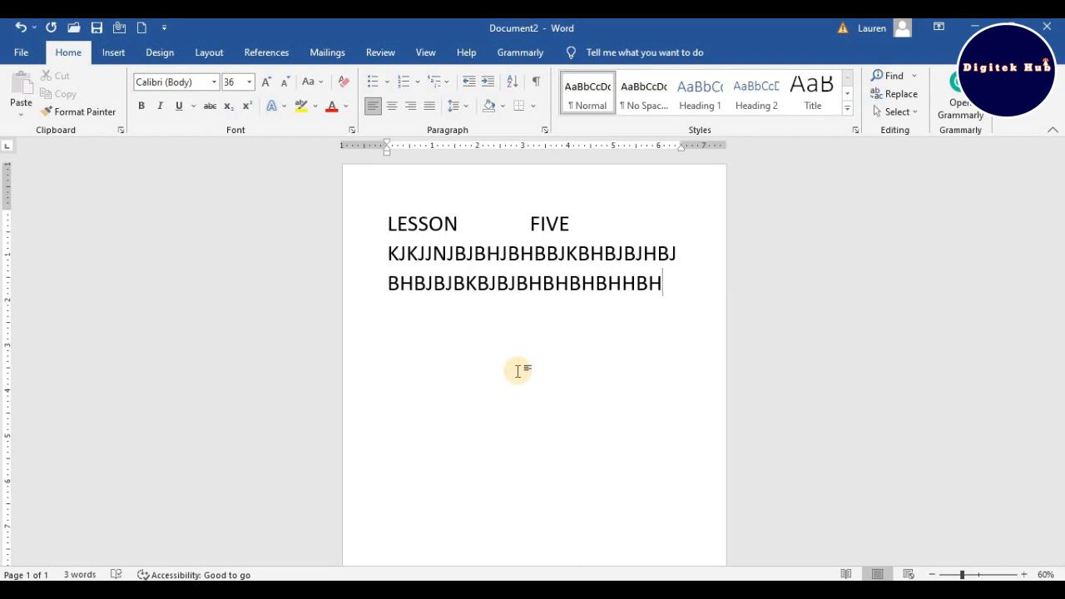
- Leave several blank lines below the random letters and enter another string of capitals, NJNJKBJBHBHHBBHBH
key(Return)
key(Return)
key(Return)
key(Return)
key(Return)
text(NJNJKBJBHBH)
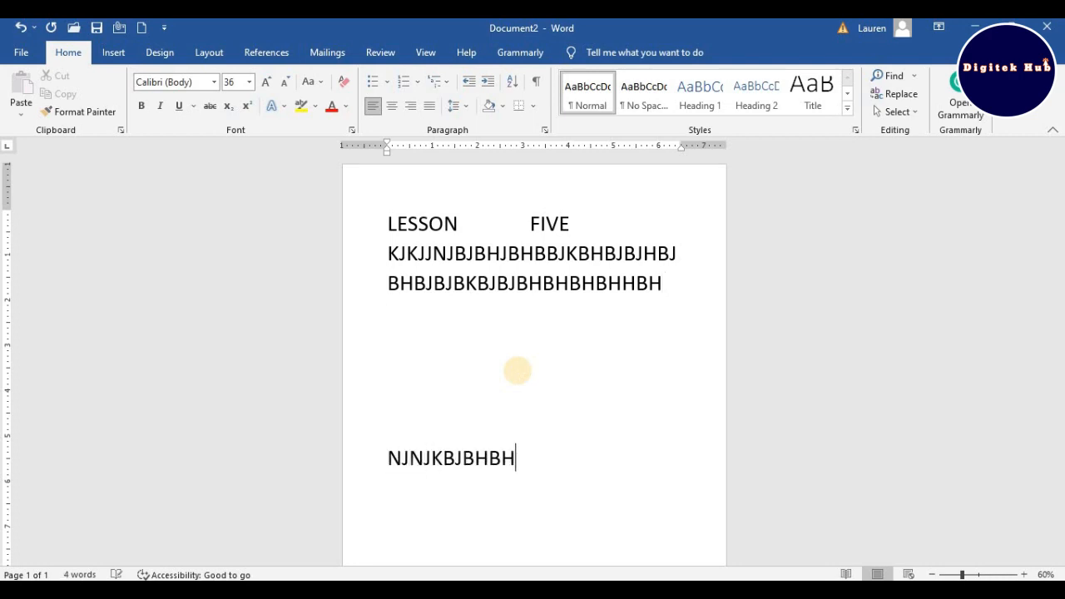
text(HBBHBH)
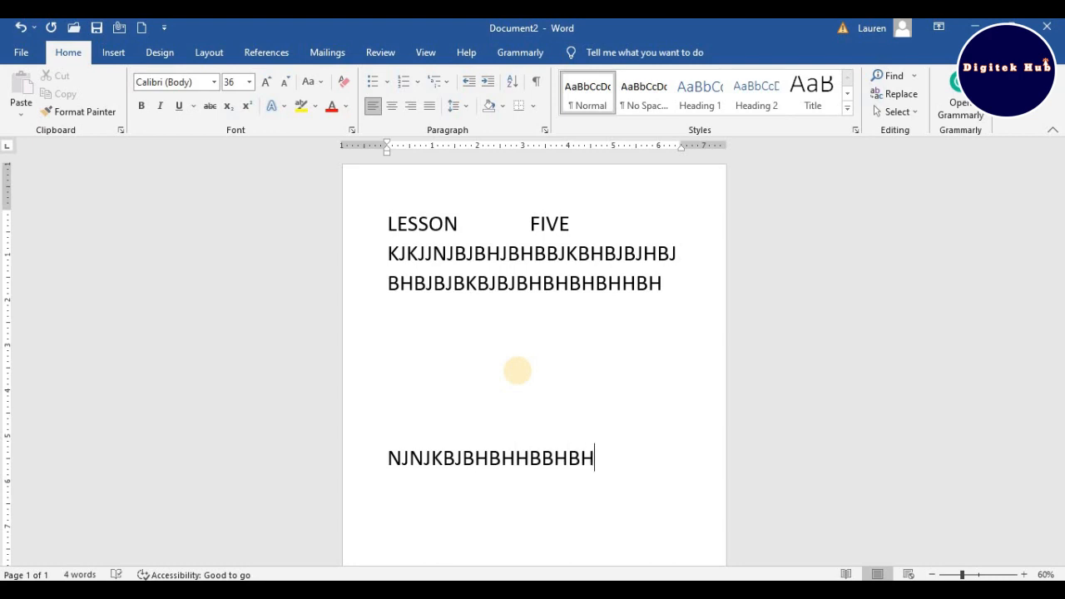
- Delete all the random letters and blank lines back to the end of FIVE on the first line
key(BackSpace)
key(BackSpace)
key(BackSpace)
key(BackSpace)
key(BackSpace)
key(BackSpace)
key(BackSpace)
key(BackSpace)
key(BackSpace)
key(BackSpace)
key(BackSpace)
key(BackSpace)
key(BackSpace)
key(BackSpace)
key(BackSpace)
key(BackSpace)
key(BackSpace)
key(BackSpace)
key(BackSpace)
key(BackSpace)
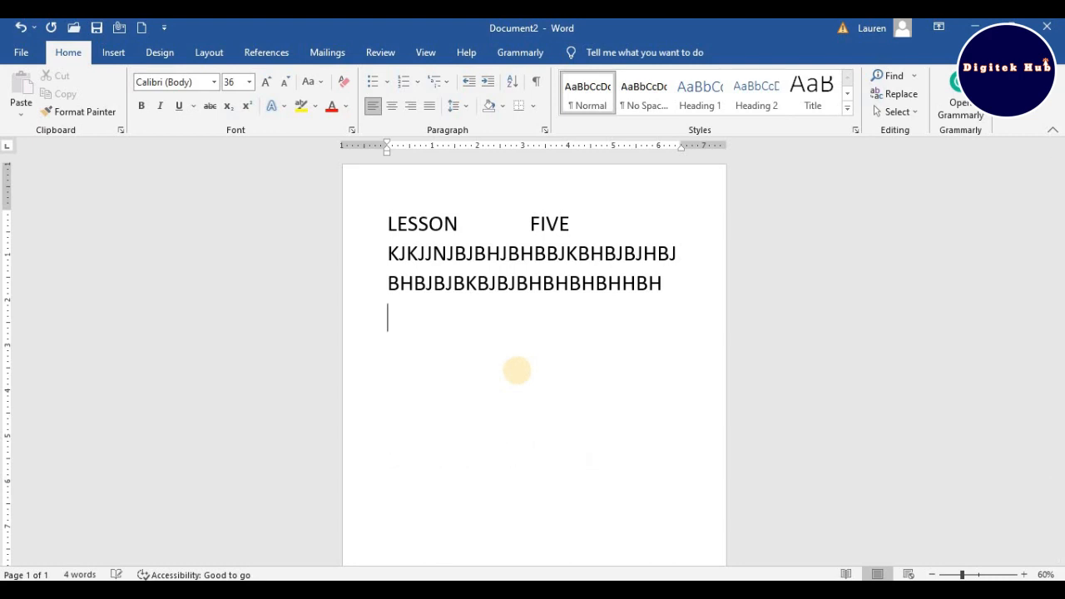
key(BackSpace)
key(BackSpace)
key(BackSpace)
key(BackSpace)
key(BackSpace)
key(BackSpace)
key(BackSpace)
key(BackSpace)
key(BackSpace)
key(BackSpace)
key(BackSpace)
key(BackSpace)
key(BackSpace)
key(BackSpace)
key(BackSpace)
key(BackSpace)
key(BackSpace)
key(BackSpace)
key(BackSpace)
key(BackSpace)
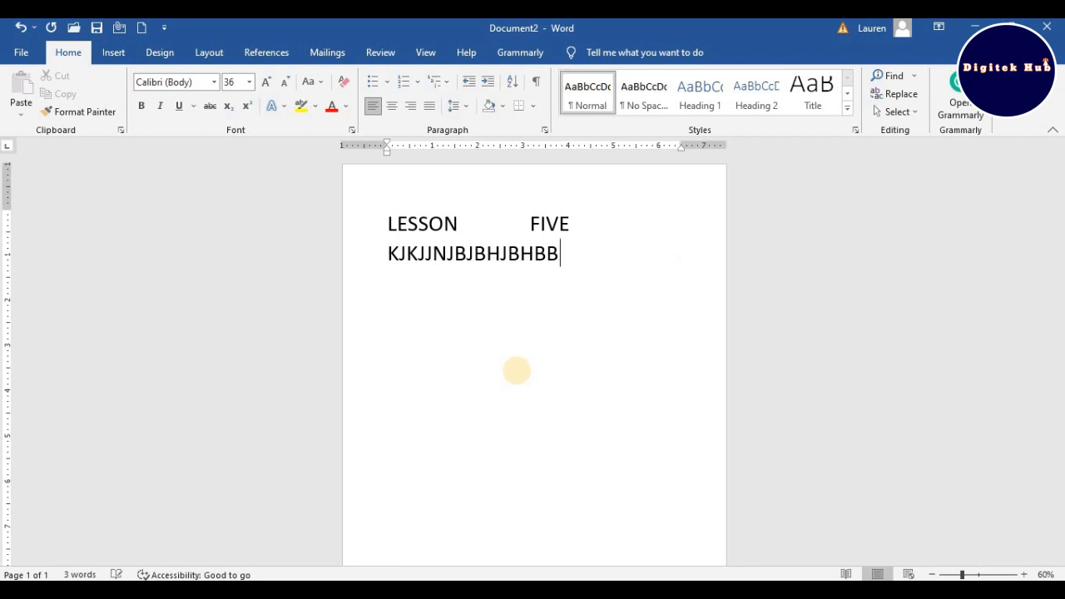
key(BackSpace)
key(BackSpace)
key(BackSpace)
key(BackSpace)
key(BackSpace)
key(BackSpace)
key(BackSpace)
key(BackSpace)
key(BackSpace)
key(BackSpace)
key(BackSpace)
key(BackSpace)
key(BackSpace)
key(BackSpace)
key(BackSpace)
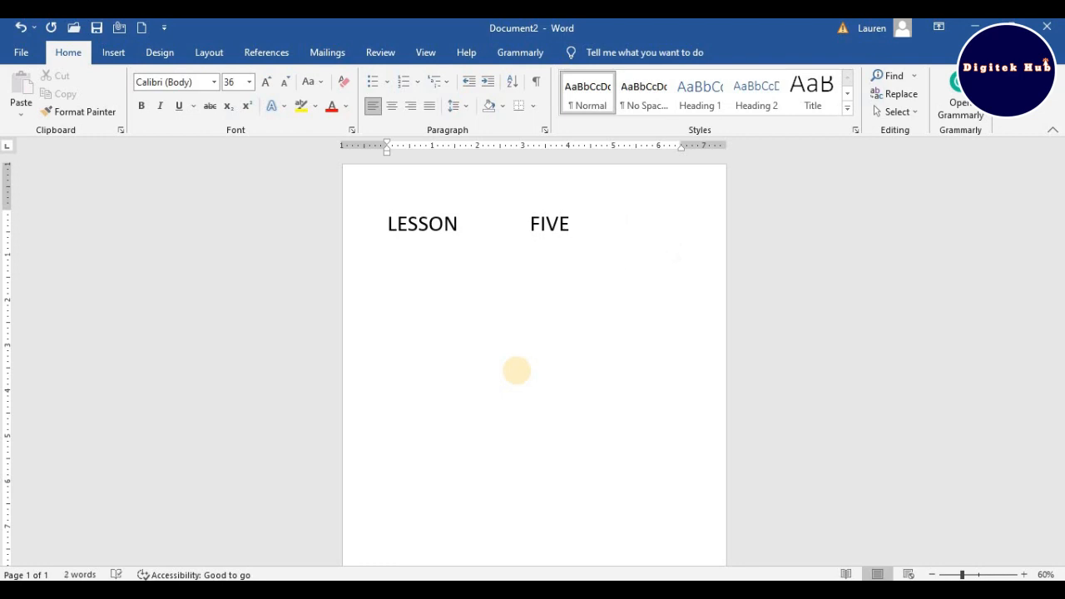
- Zoom the page in to 90%
click(1023, 574)
click(1023, 574)
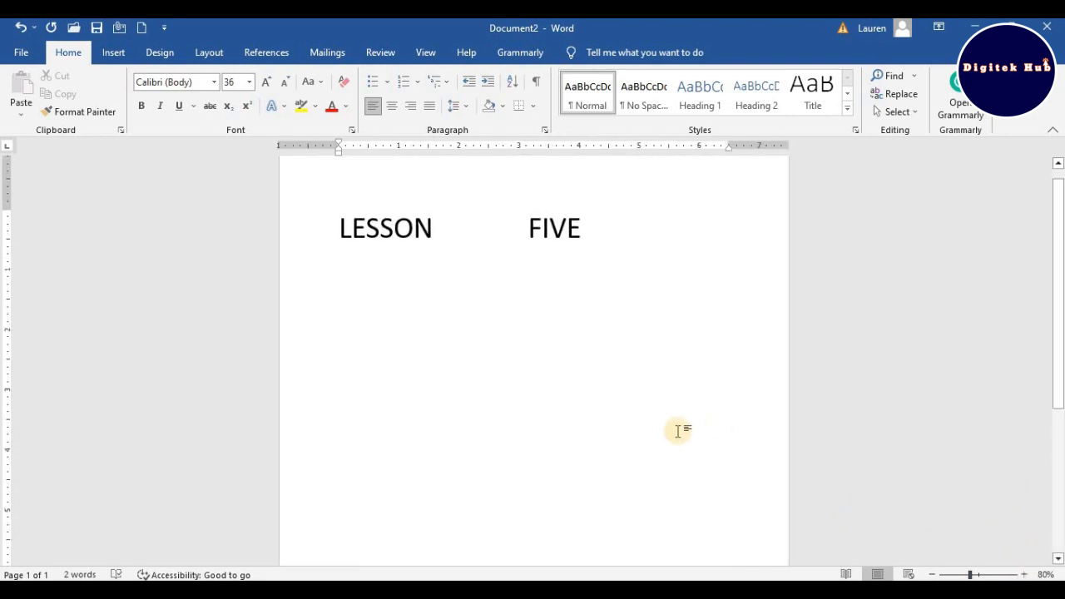
scroll(678, 431, up, 1)
click(1025, 574)
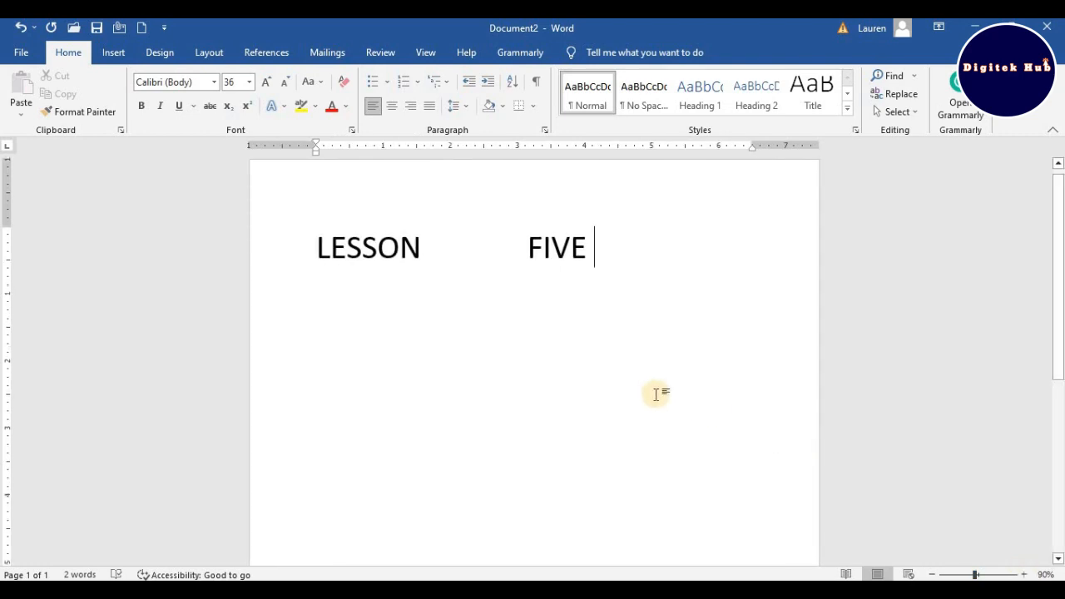
key(BackSpace)
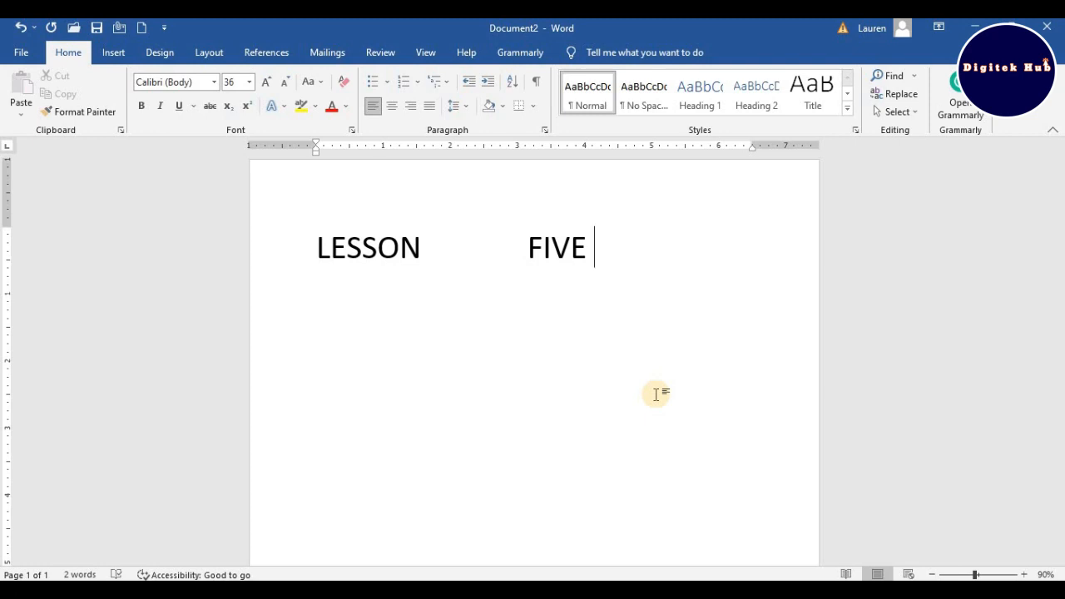
- Move the text cursor back through FIVE character by character and return it to the end of the line
key(Left)
key(Left)
key(Left)
key(Left)
key(Left)
key(Left)
key(Left)
key(Left)
key(Left)
key(Left)
key(Left)
key(Left)
key(Left)
key(Left)
key(Left)
key(Left)
key(Left)
key(Left)
key(Left)
key(Right)
key(Right)
key(Right)
key(Right)
key(Right)
key(Right)
key(Right)
key(Right)
key(Right)
key(Right)
key(Right)
key(Right)
key(Right)
key(Right)
key(Right)
key(End)
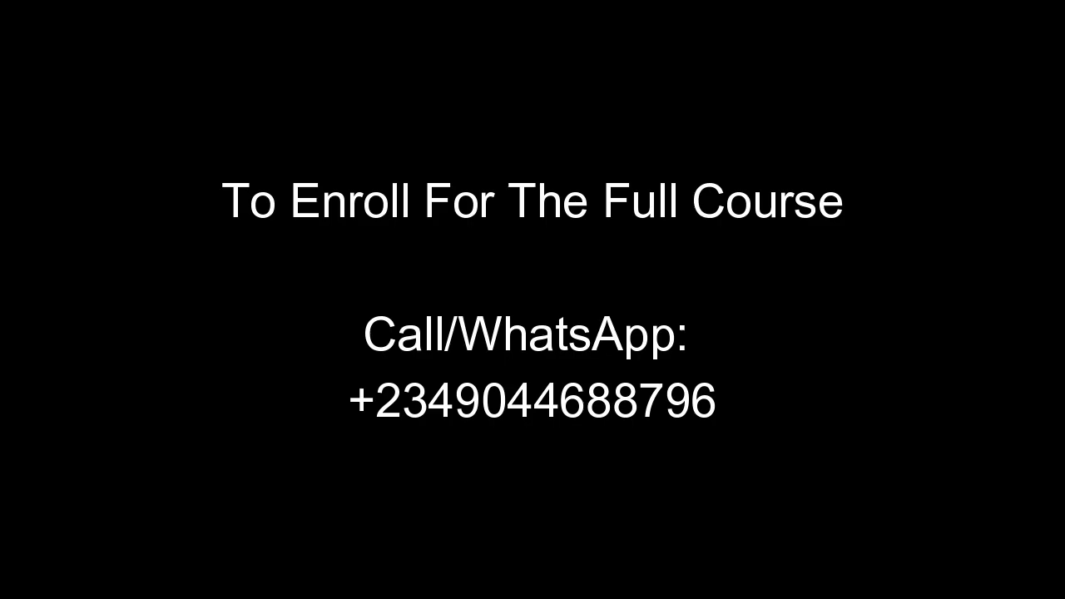